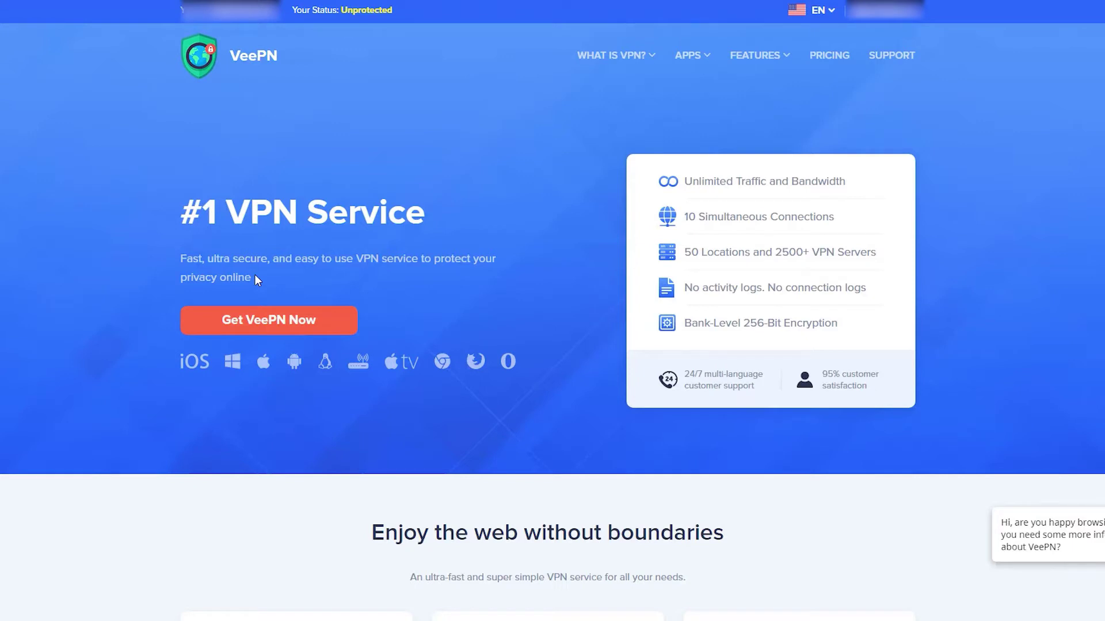
# Reach VeePN's router configuration files page and scroll its city list to the UK and USA servers
pyautogui.click(902, 19)
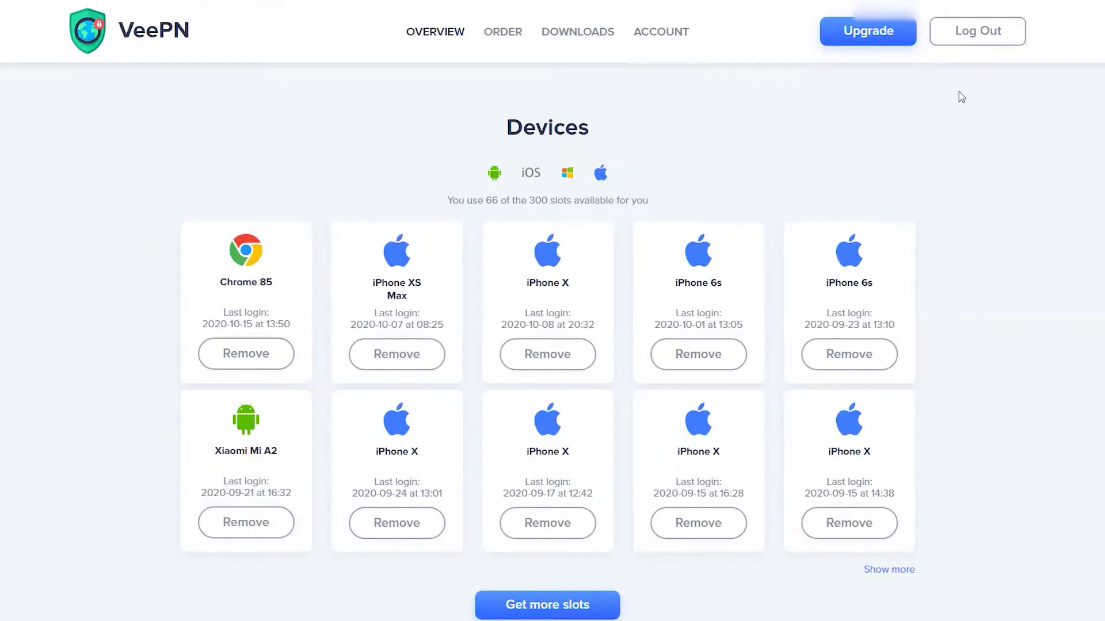
pyautogui.click(609, 41)
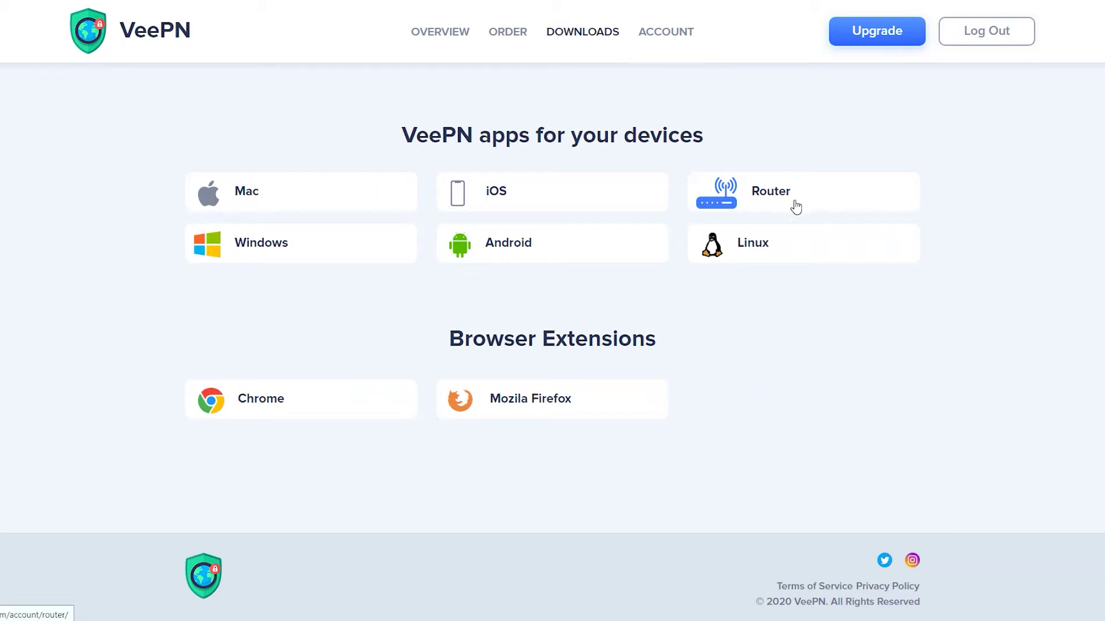
pyautogui.click(776, 196)
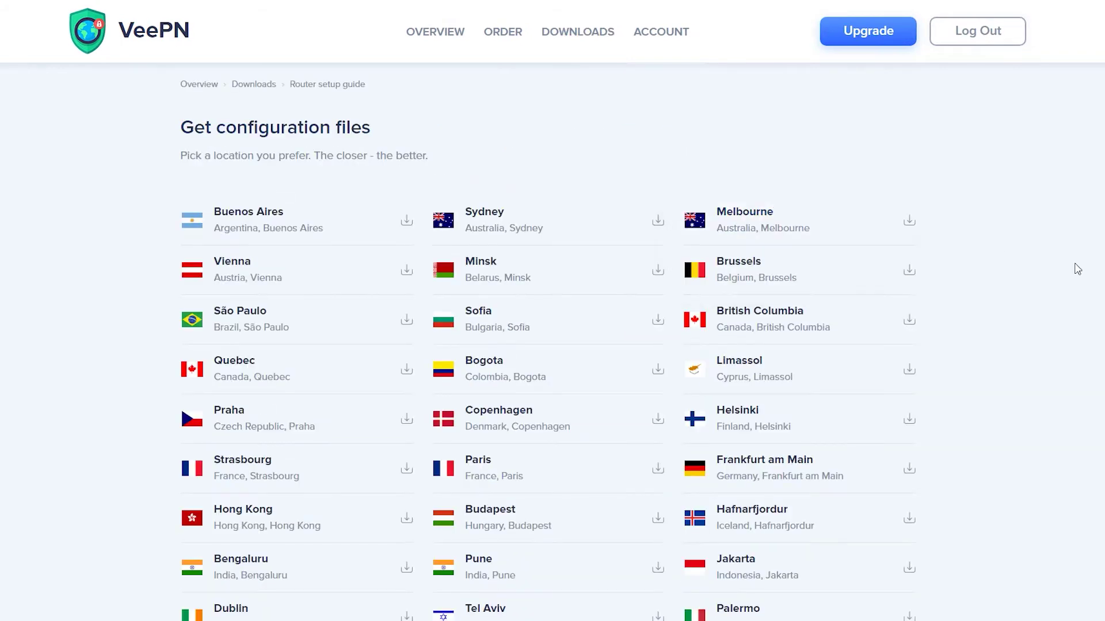
pyautogui.scroll(-5, 1039, 298)
pyautogui.scroll(-5, 1039, 298)
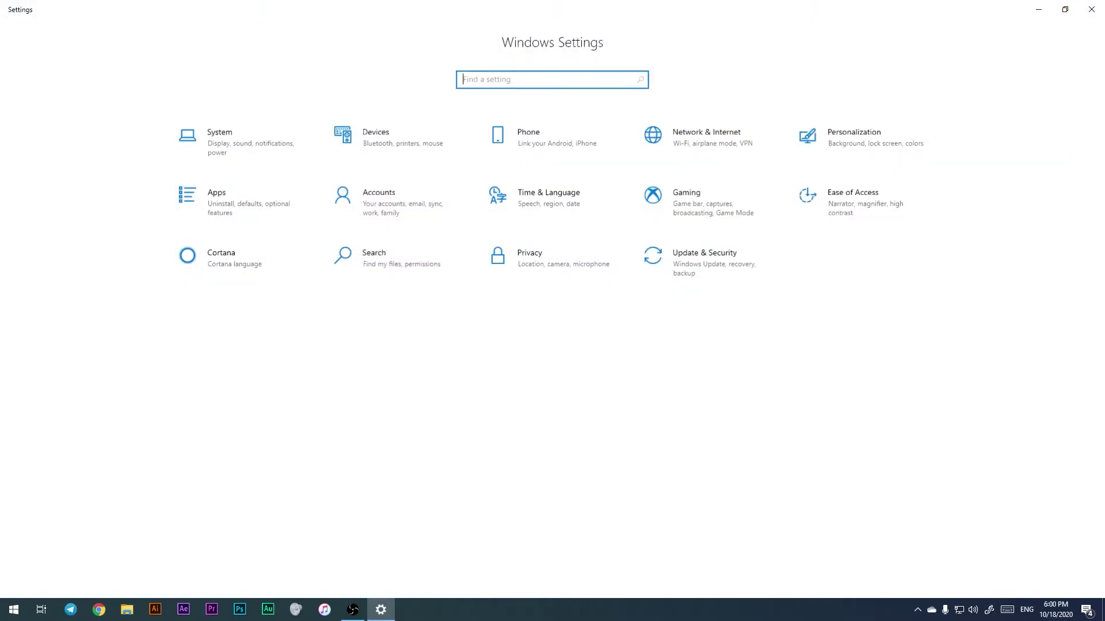
# Start a VPN connection named vpn1 with the pasted VeePN server address, user name and password
pyautogui.click(706, 138)
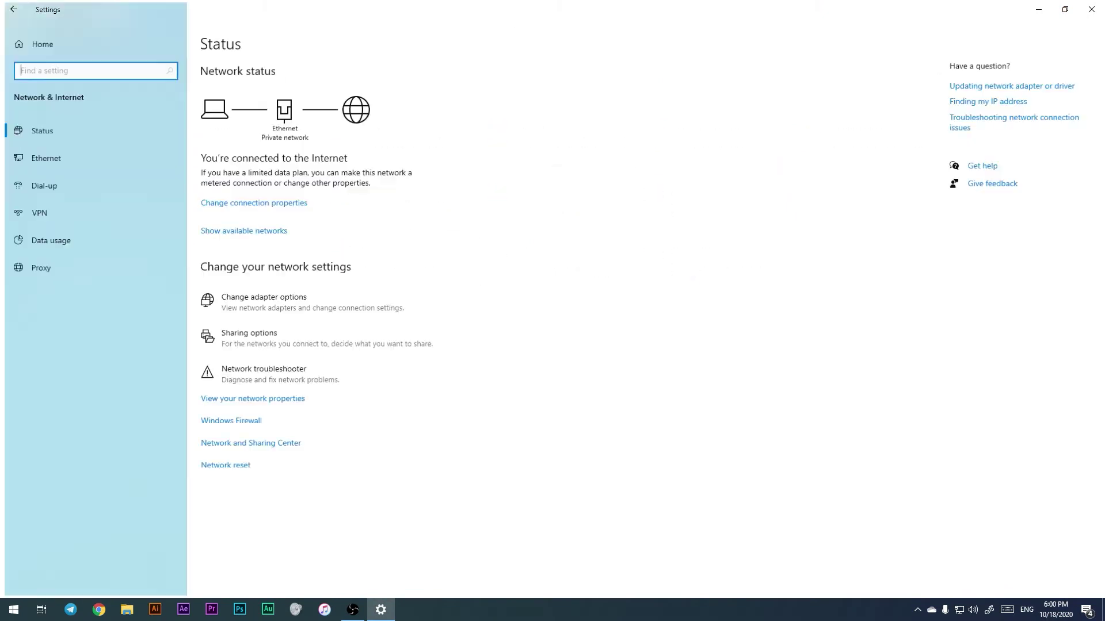
pyautogui.click(35, 212)
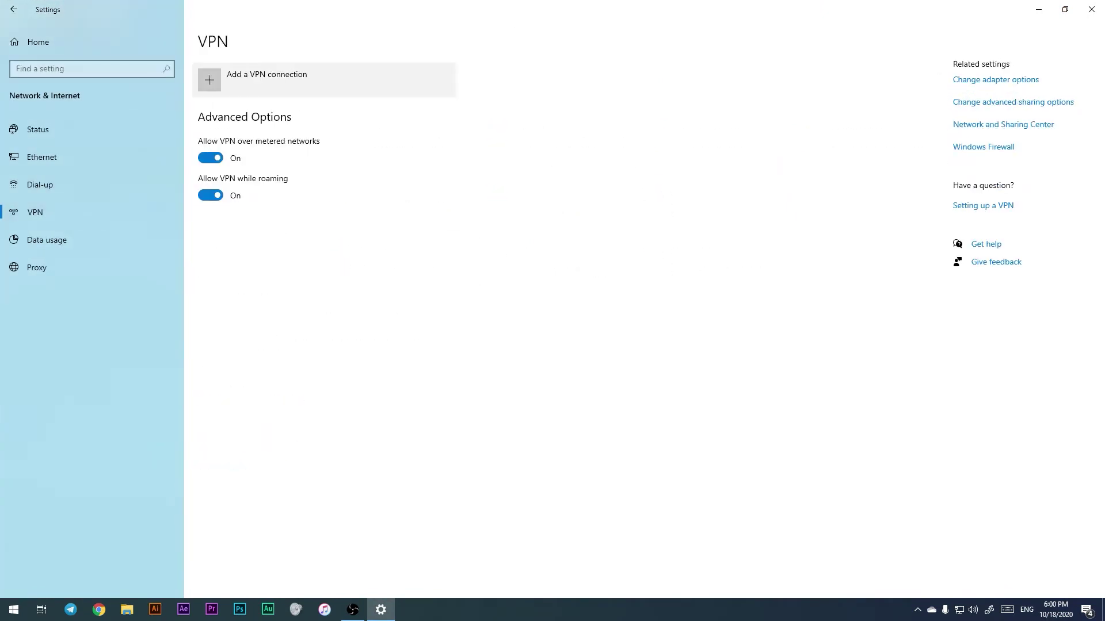
pyautogui.click(253, 79)
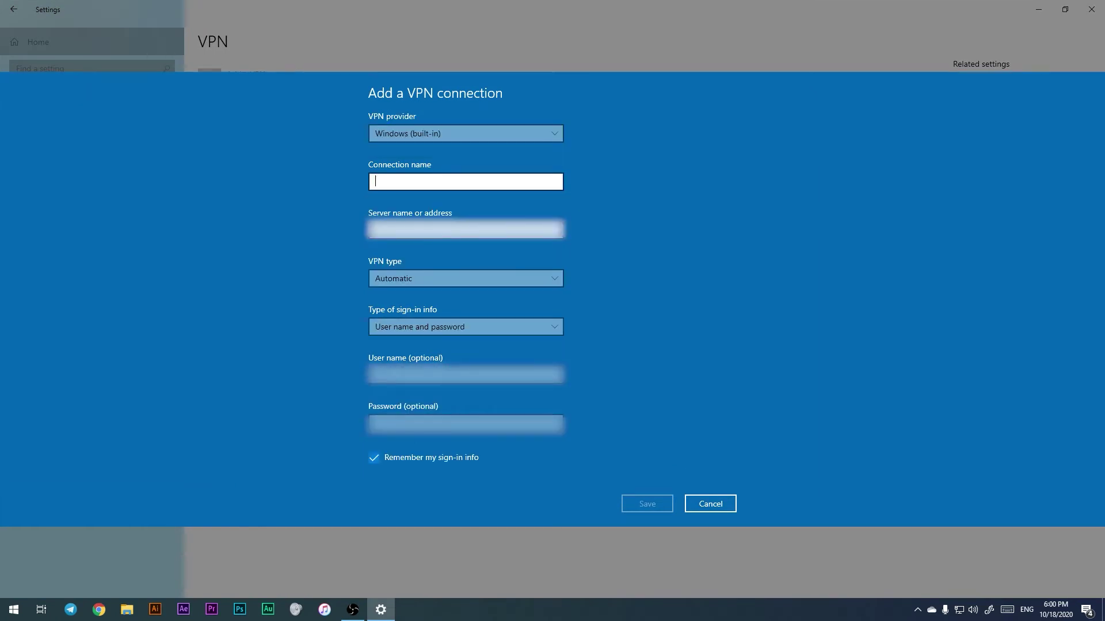
pyautogui.write('vpn1')
pyautogui.press('Tab')
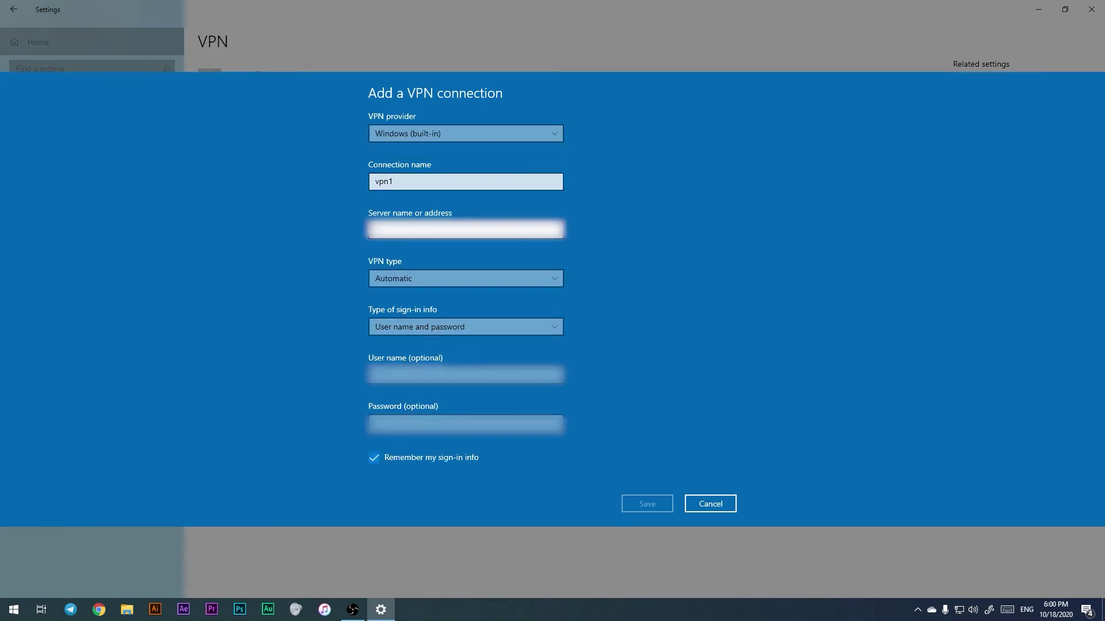
pyautogui.hotkey('ctrl', 'v')
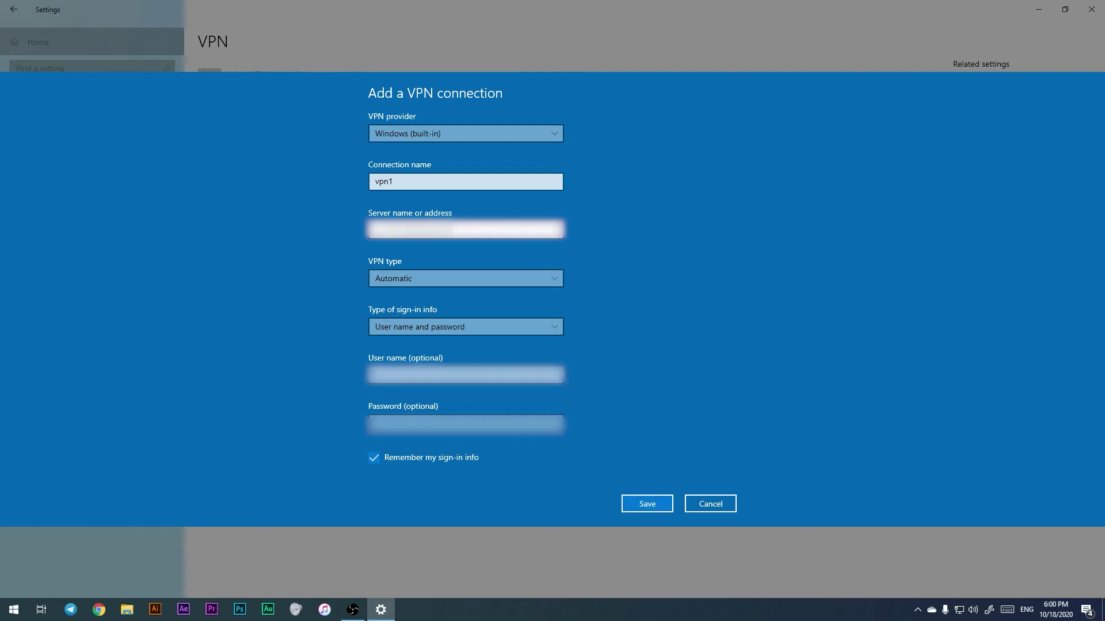
pyautogui.press('Tab')
pyautogui.press('Tab')
pyautogui.press('Tab')
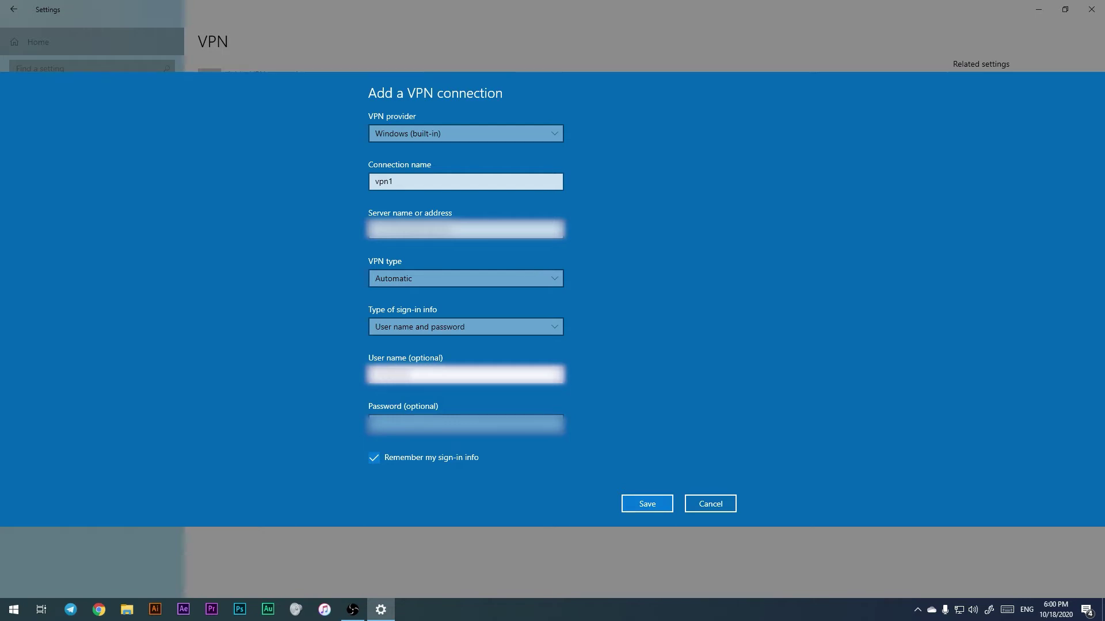
pyautogui.press('Tab')
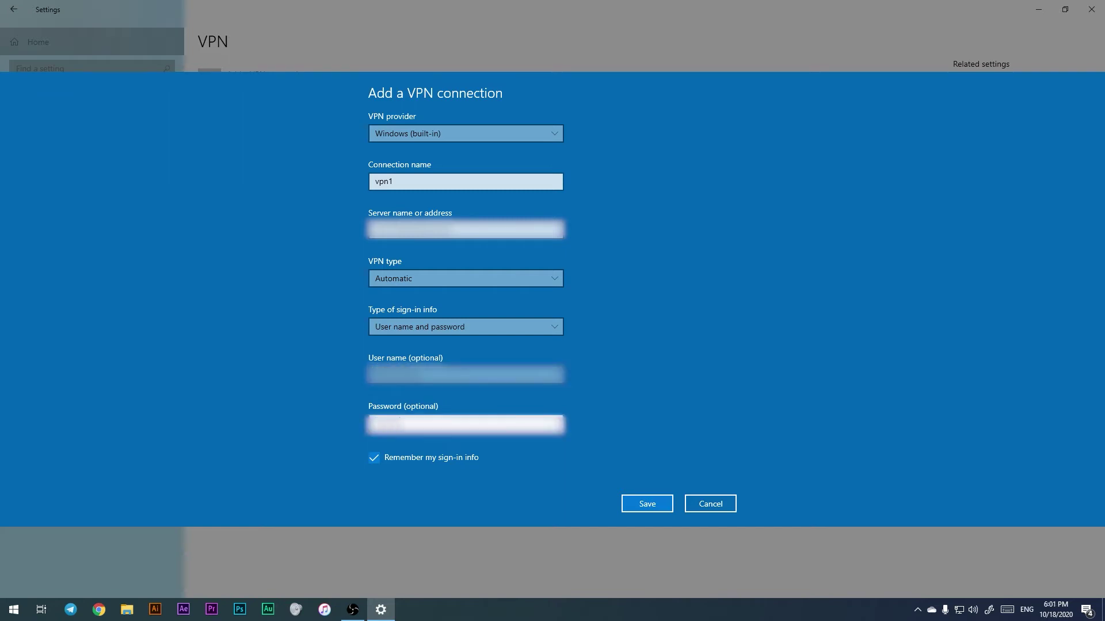
# Save the vpn1 connection and connect to it
pyautogui.click(647, 504)
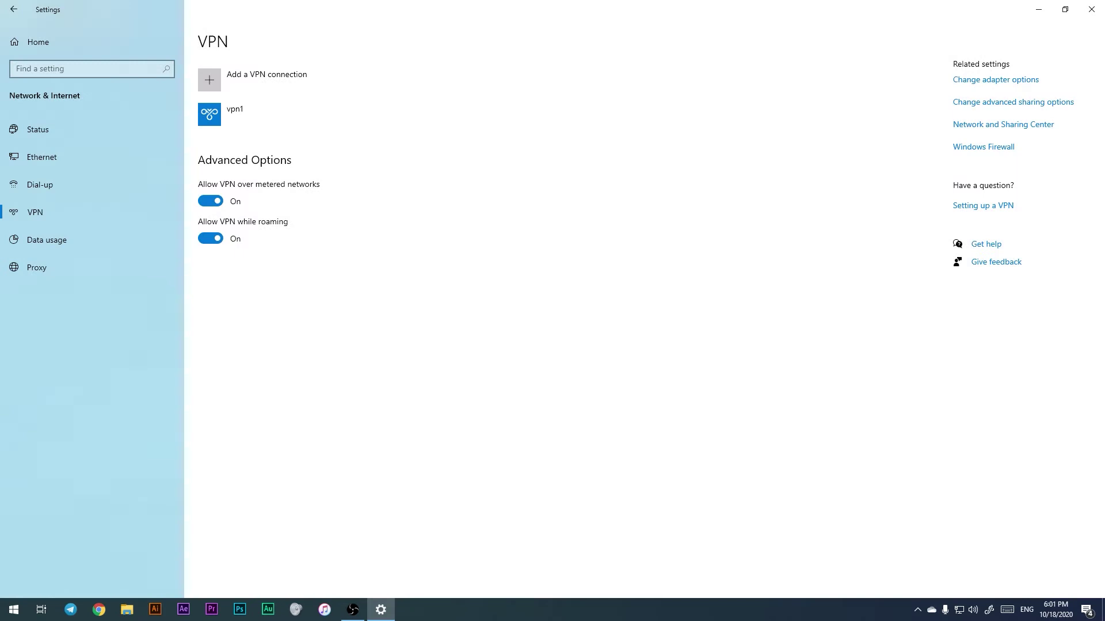
pyautogui.click(322, 114)
pyautogui.click(280, 152)
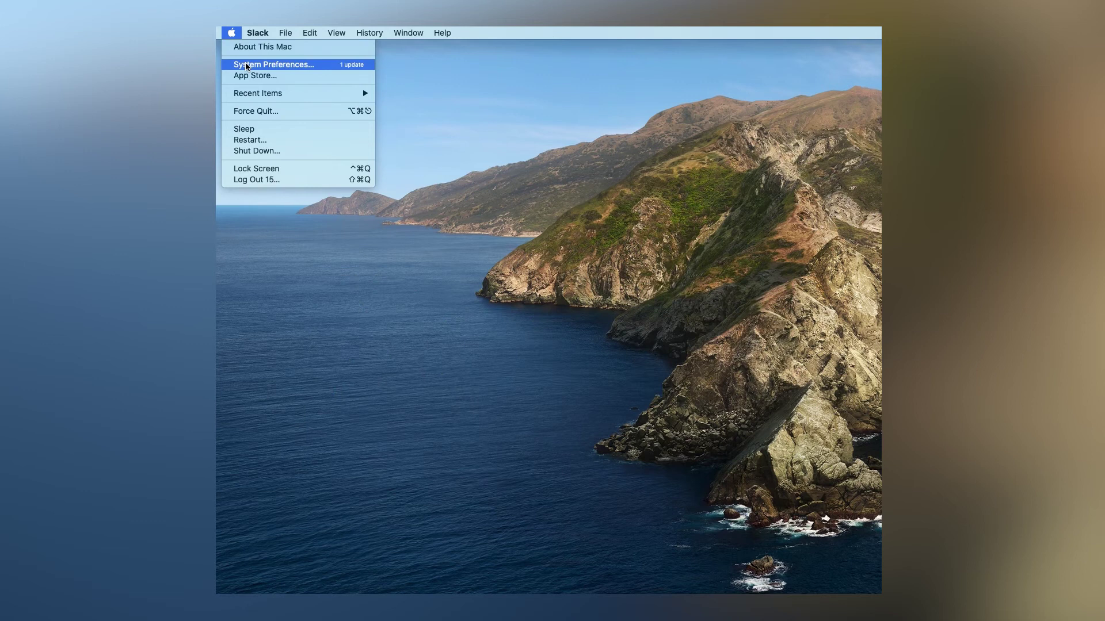
# Create a new VPN service with the IKEv2 type in the macOS Network preferences
pyautogui.click(273, 65)
pyautogui.click(410, 356)
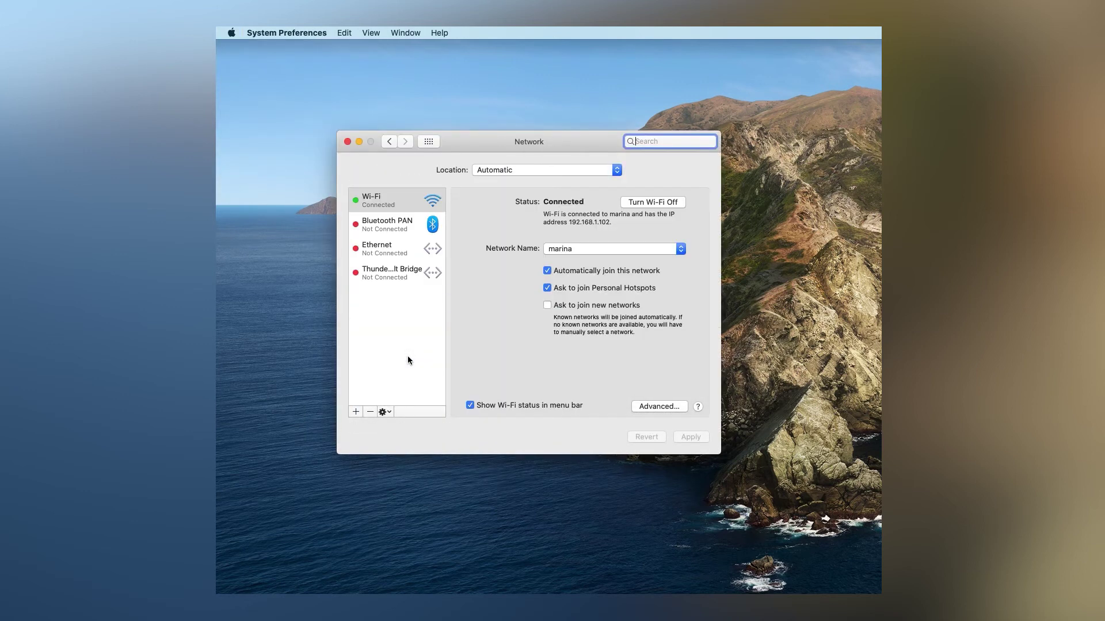
pyautogui.click(355, 411)
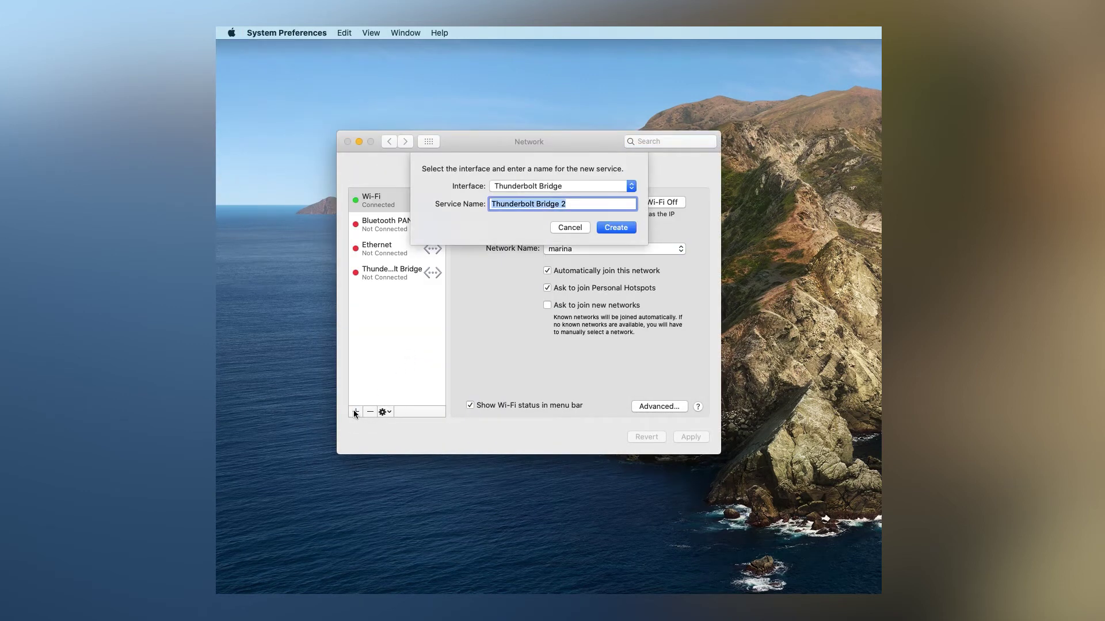
pyautogui.click(632, 187)
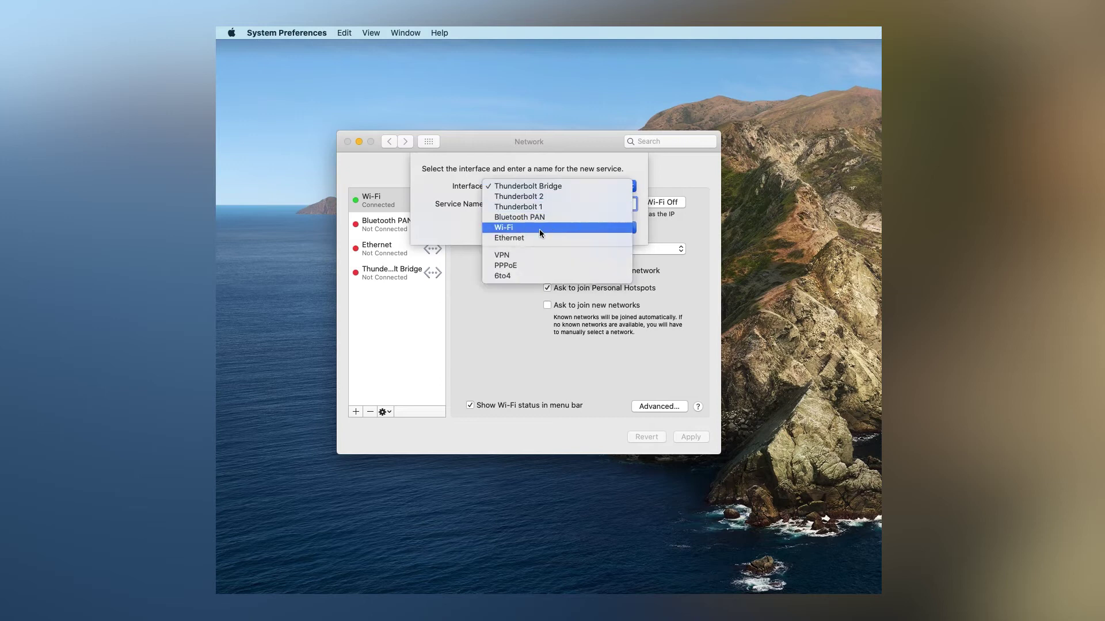
pyautogui.click(514, 256)
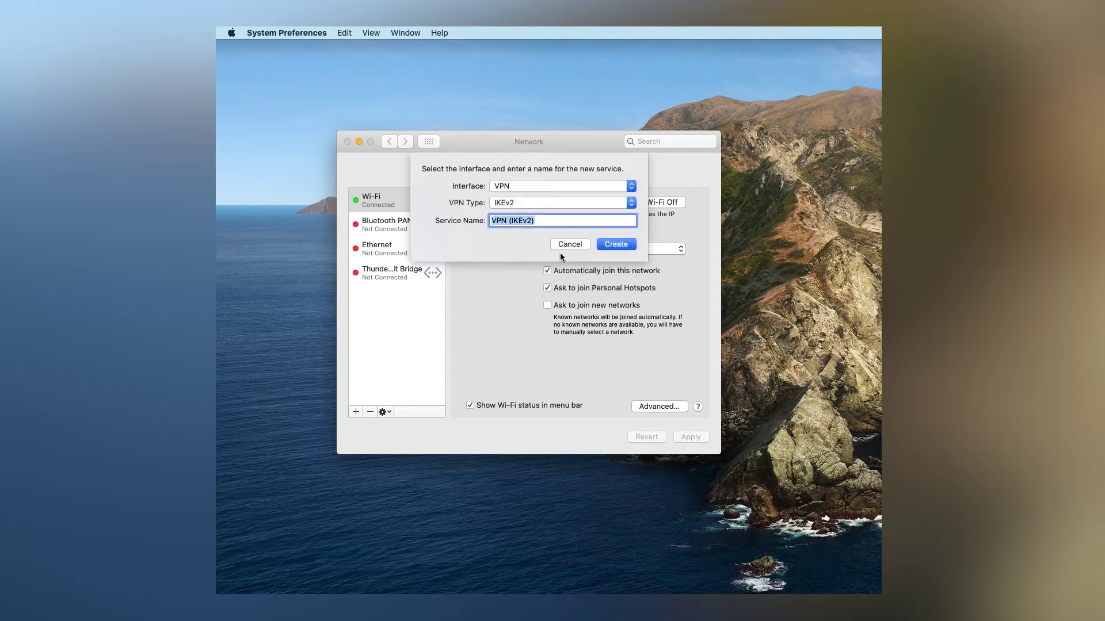
pyautogui.click(621, 246)
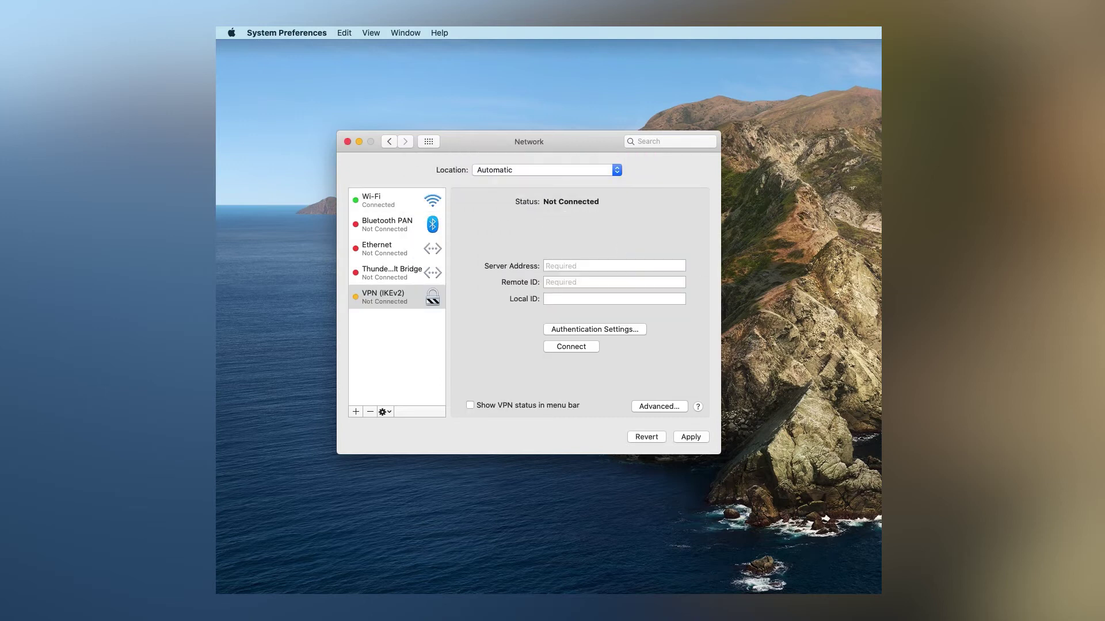
# Paste the VeePN server address, remote ID and local ID into the IKEv2 VPN settings
pyautogui.press('super+Tab')
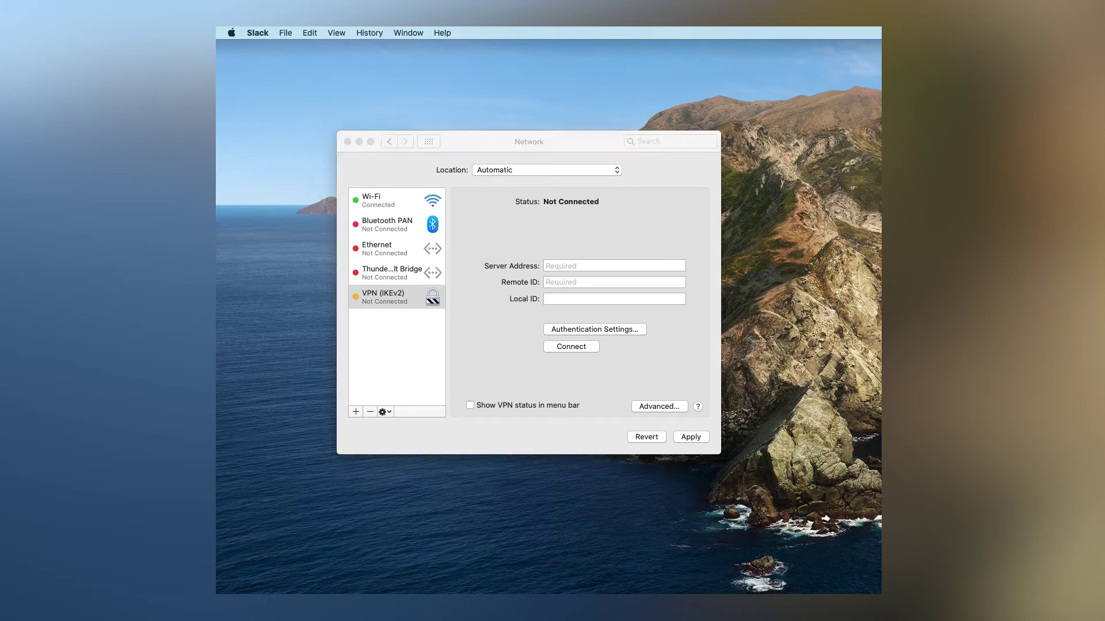
pyautogui.click(661, 268)
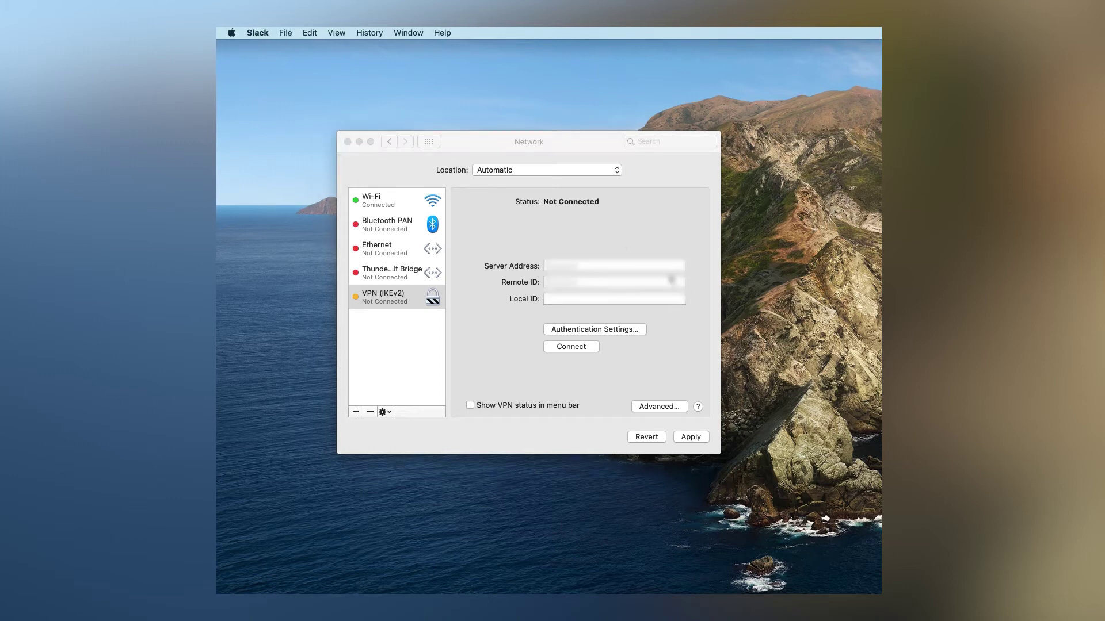
pyautogui.press('super+v')
pyautogui.click(659, 282)
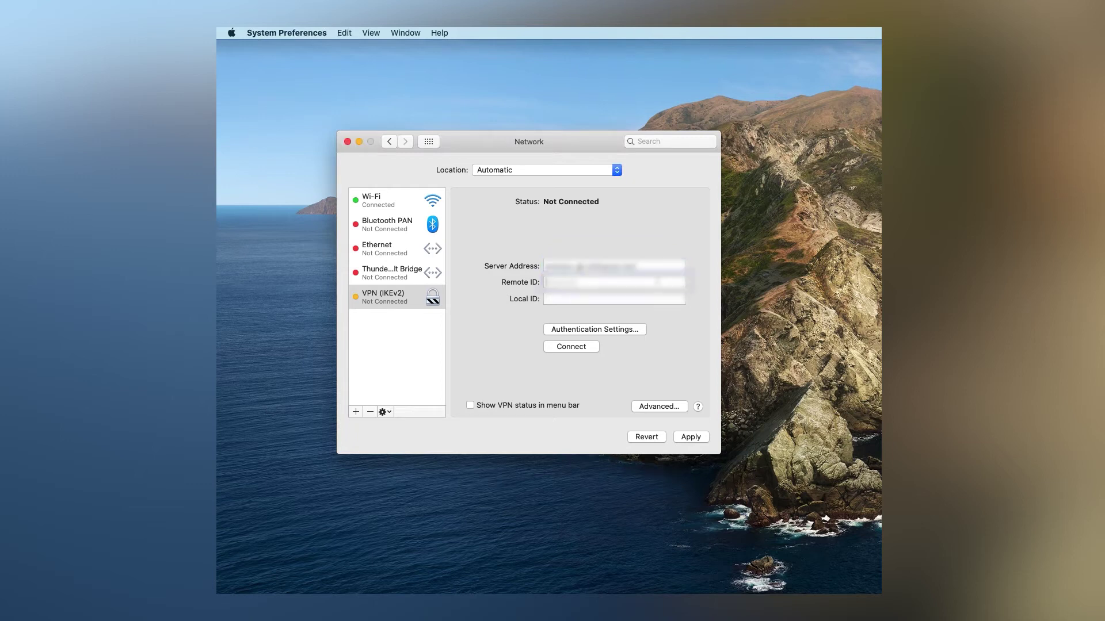
pyautogui.press('super+v')
pyautogui.click(638, 300)
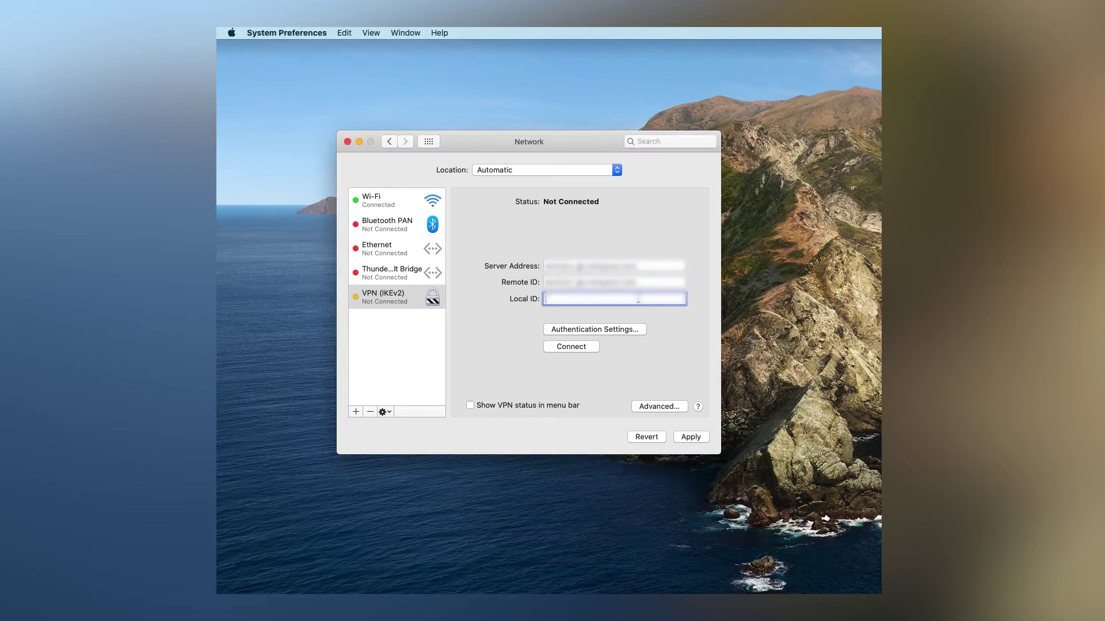
pyautogui.press('super+v')
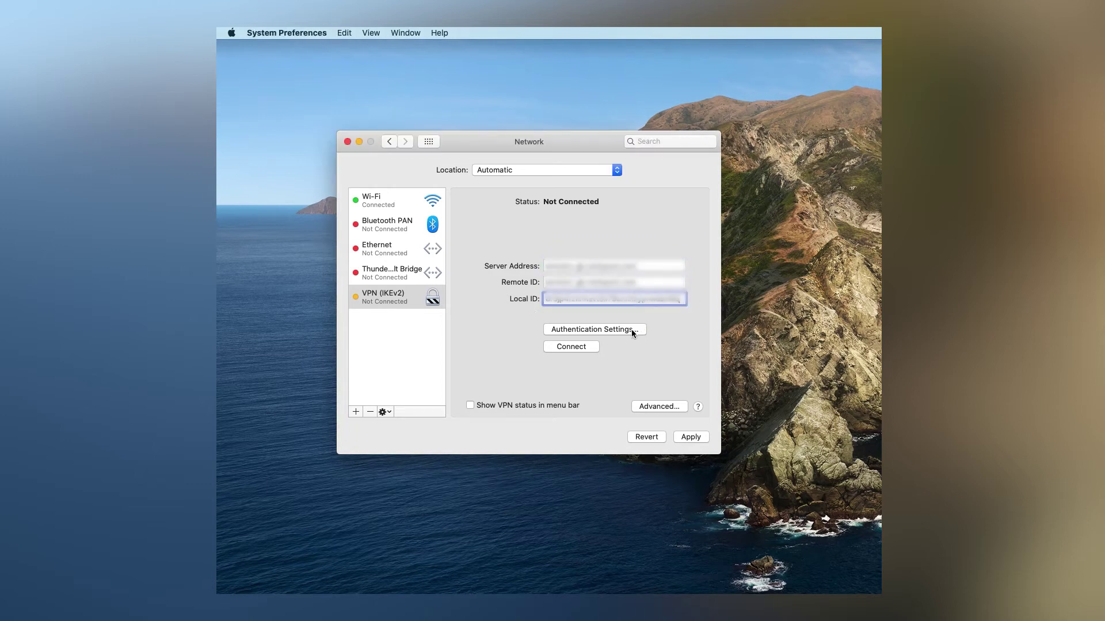
# Enter the VPN username and password under Authentication Settings, then start connecting
pyautogui.click(631, 330)
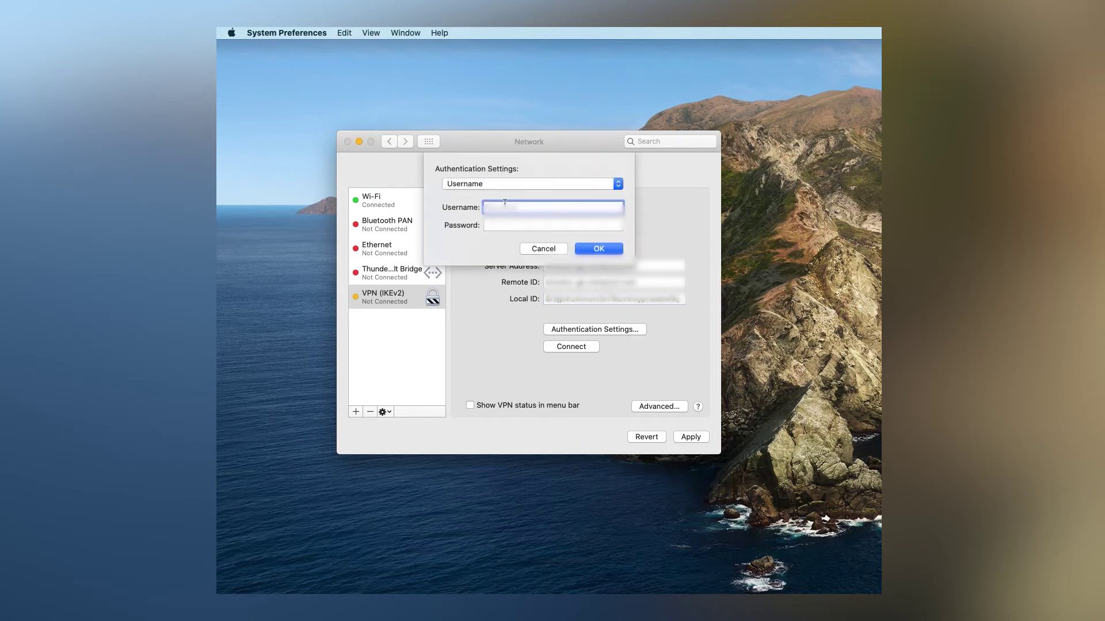
pyautogui.press('super+v')
pyautogui.click(500, 225)
pyautogui.press('super+v')
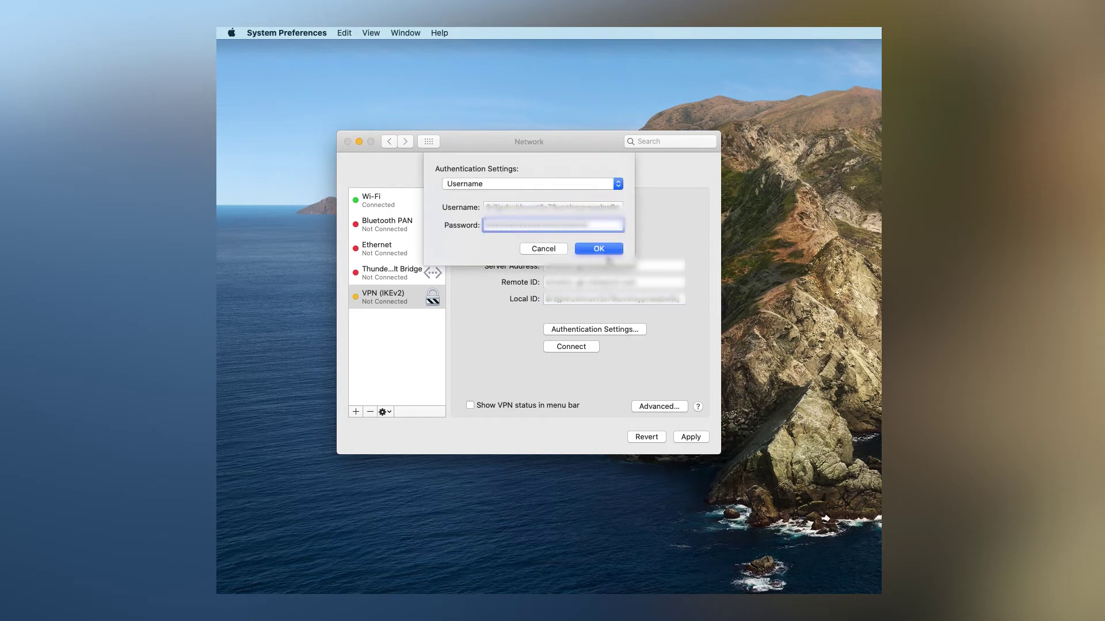
pyautogui.click(608, 249)
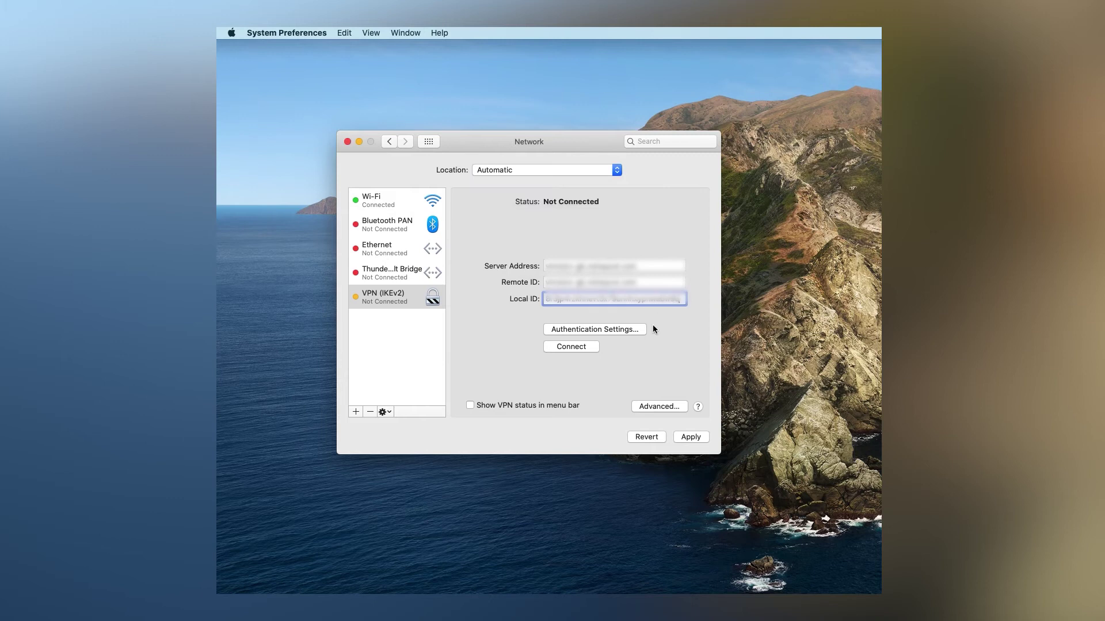
pyautogui.click(588, 348)
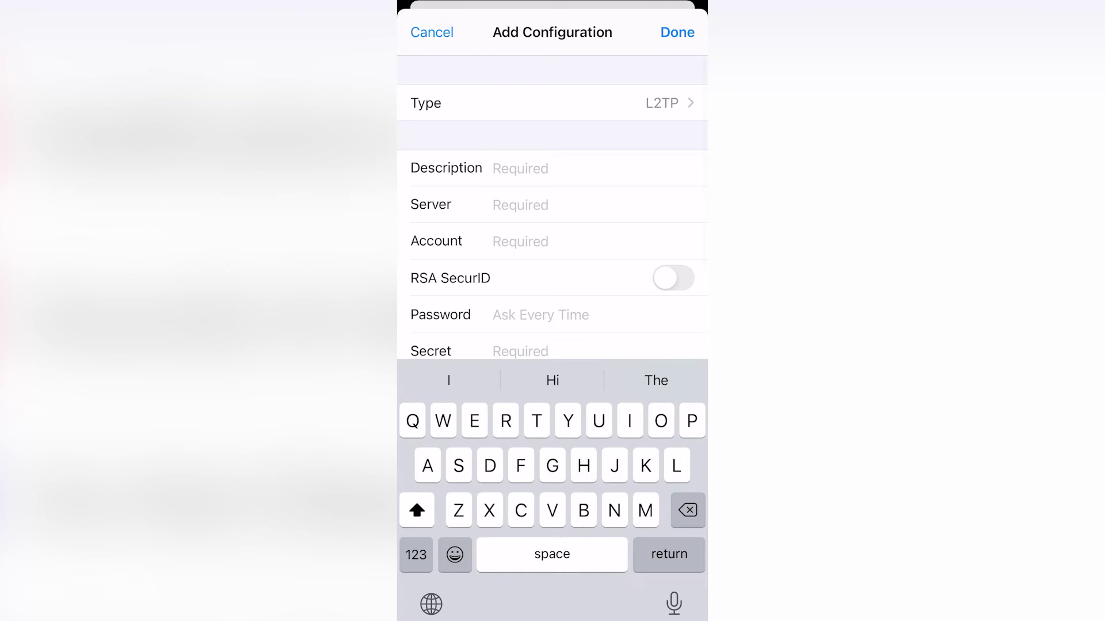
# Save L2TP config Vpn1 with server us.superfreevpn.com and account free, then switch it on
pyautogui.write('Vpn1')
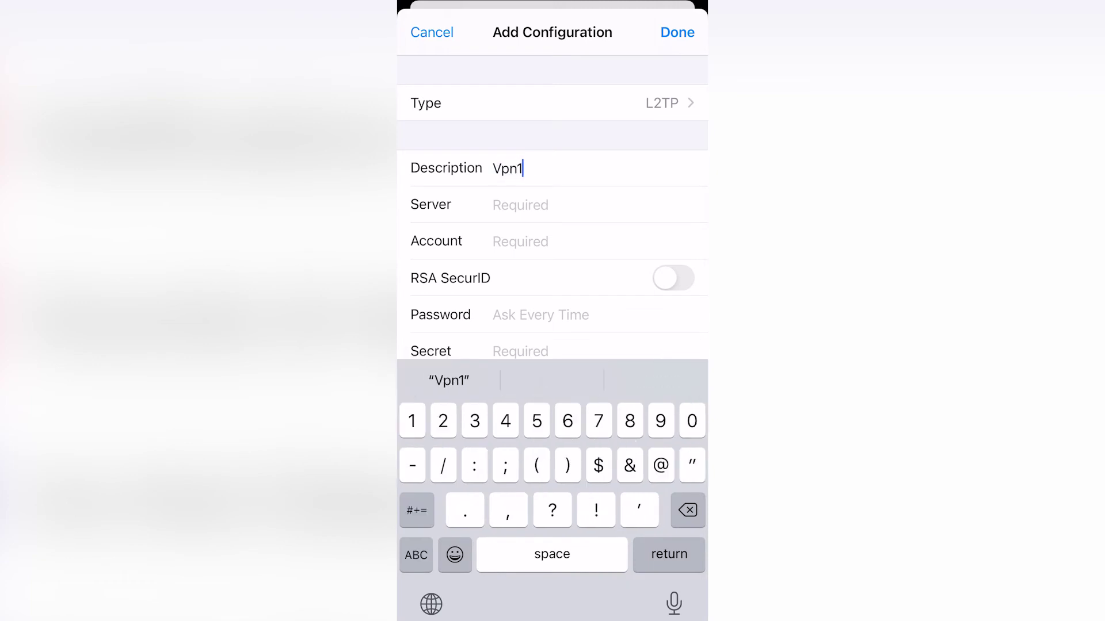
pyautogui.press('Return')
pyautogui.write('us.superfreevpn.com')
pyautogui.press('Return')
pyautogui.write('free')
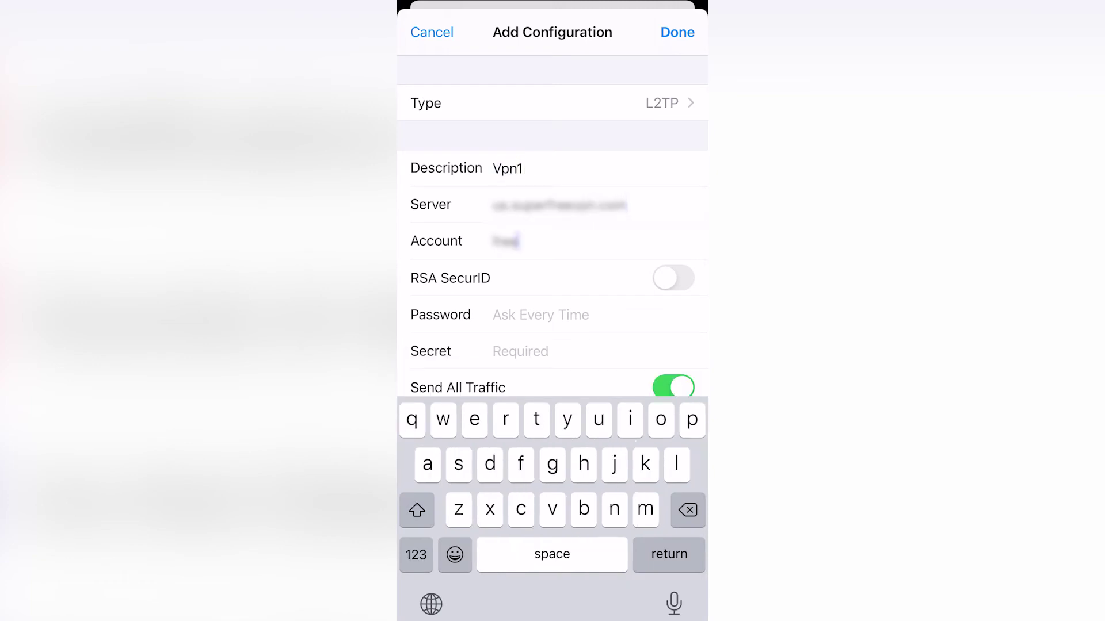
pyautogui.press('Return')
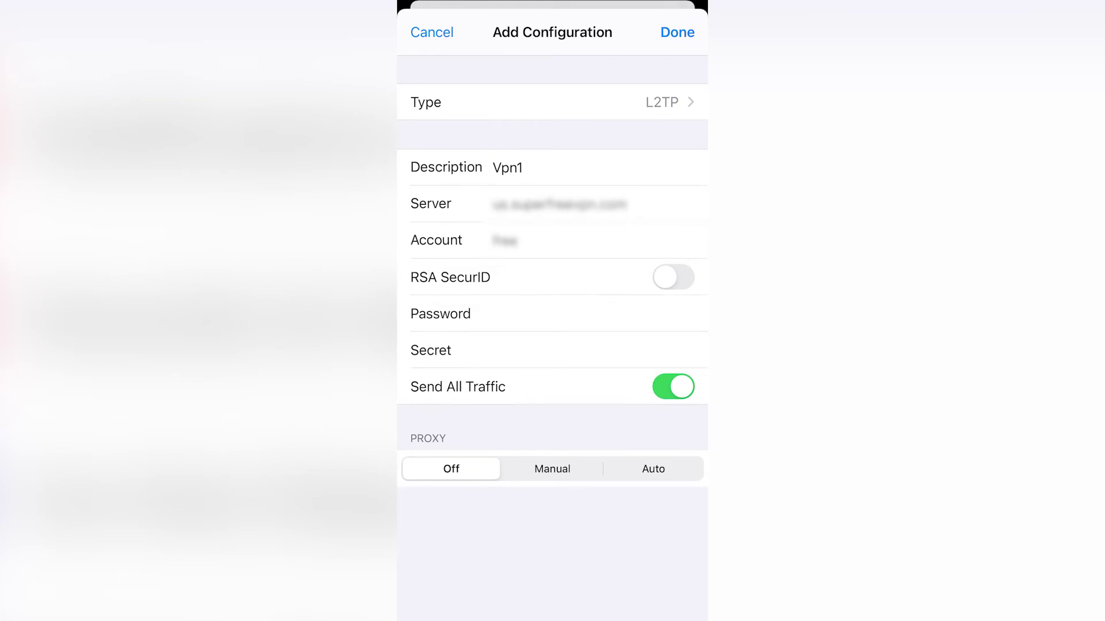
pyautogui.click(678, 33)
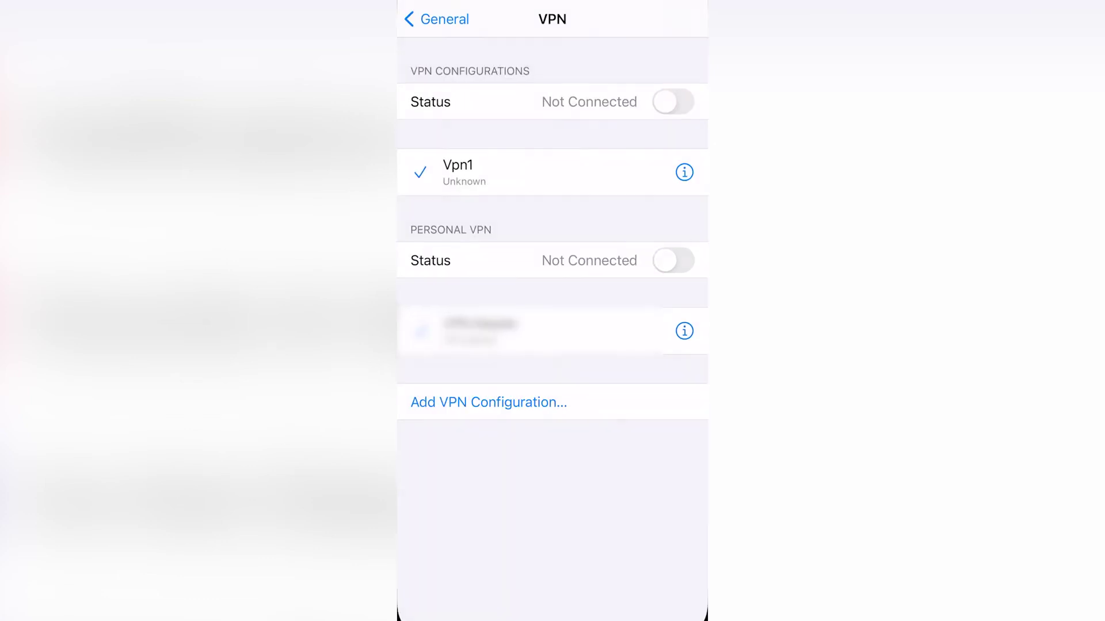
pyautogui.click(673, 101)
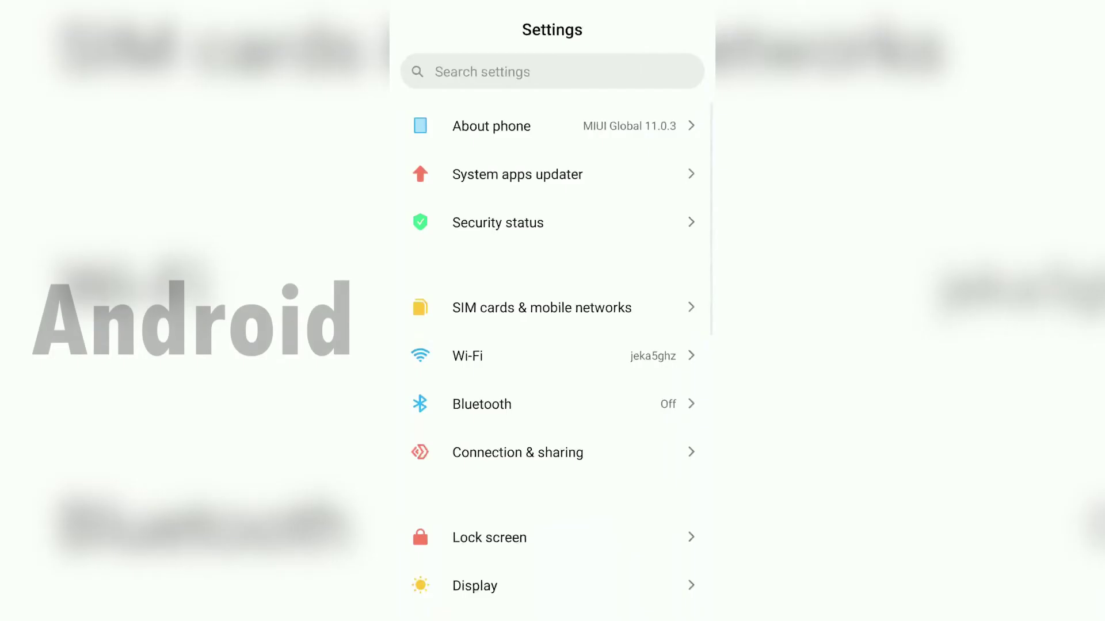
# Search settings for VPN and start a PPTP profile named VPN Name
pyautogui.click(482, 72)
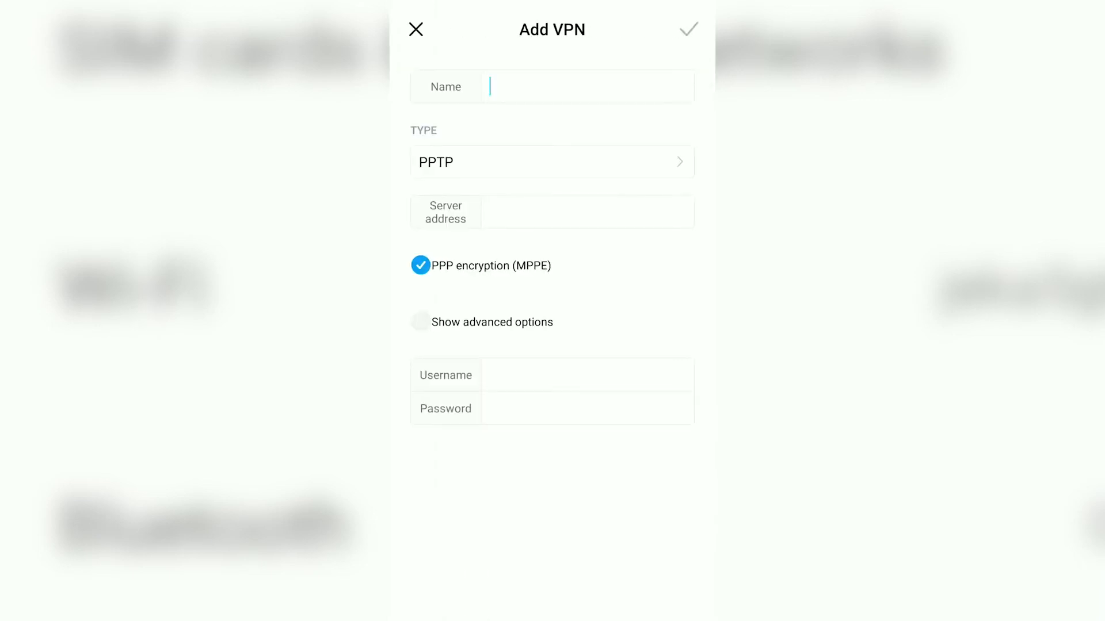
pyautogui.write('VPN Name')
pyautogui.click(553, 161)
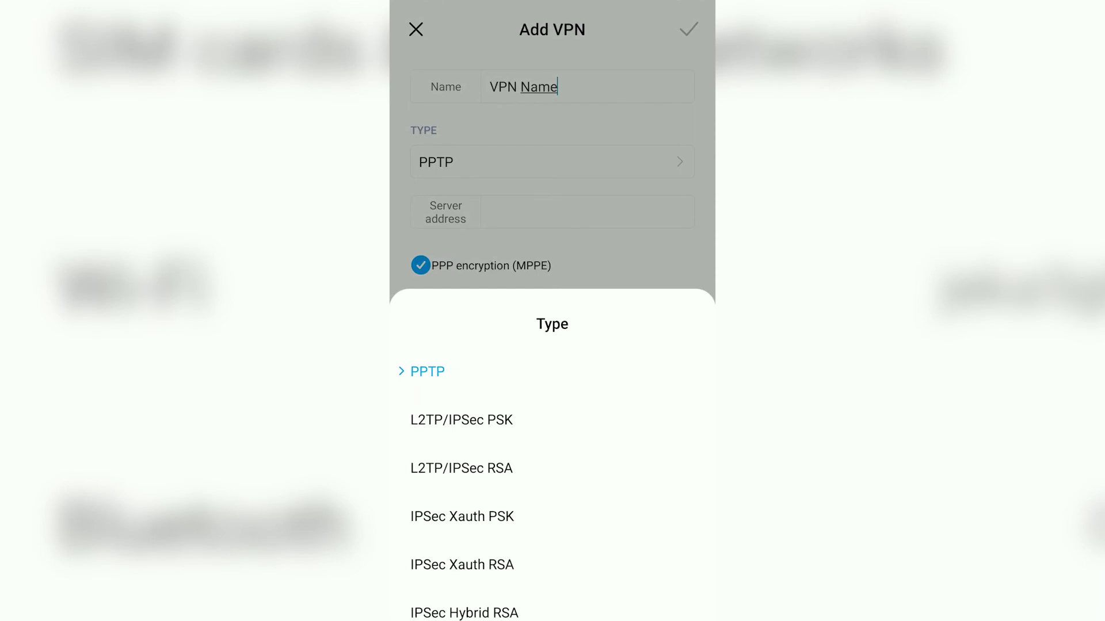
pyautogui.click(428, 371)
# Set server vpn.server.com, save the profile, and turn the VPN on
pyautogui.click(587, 212)
pyautogui.write('vpn.server.com')
pyautogui.press('Tab')
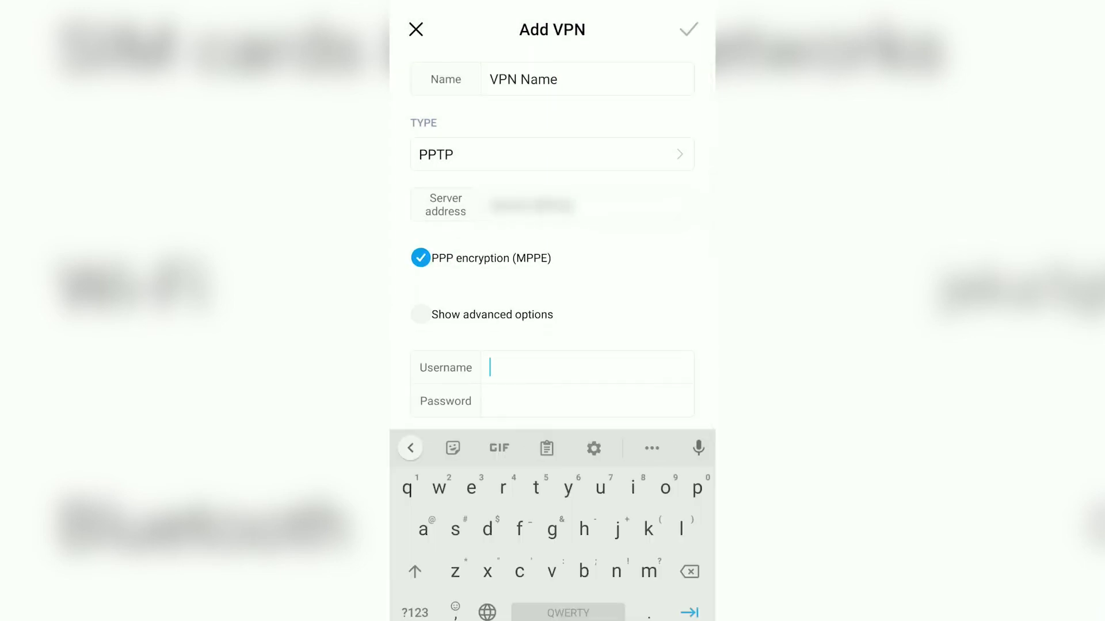
pyautogui.click(688, 29)
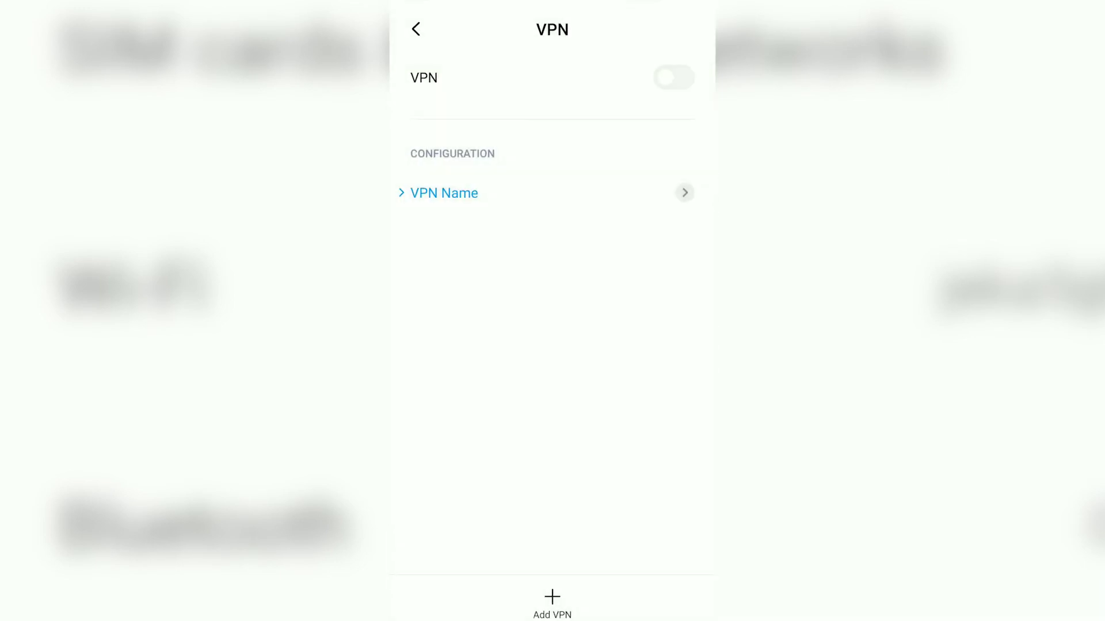
pyautogui.click(673, 77)
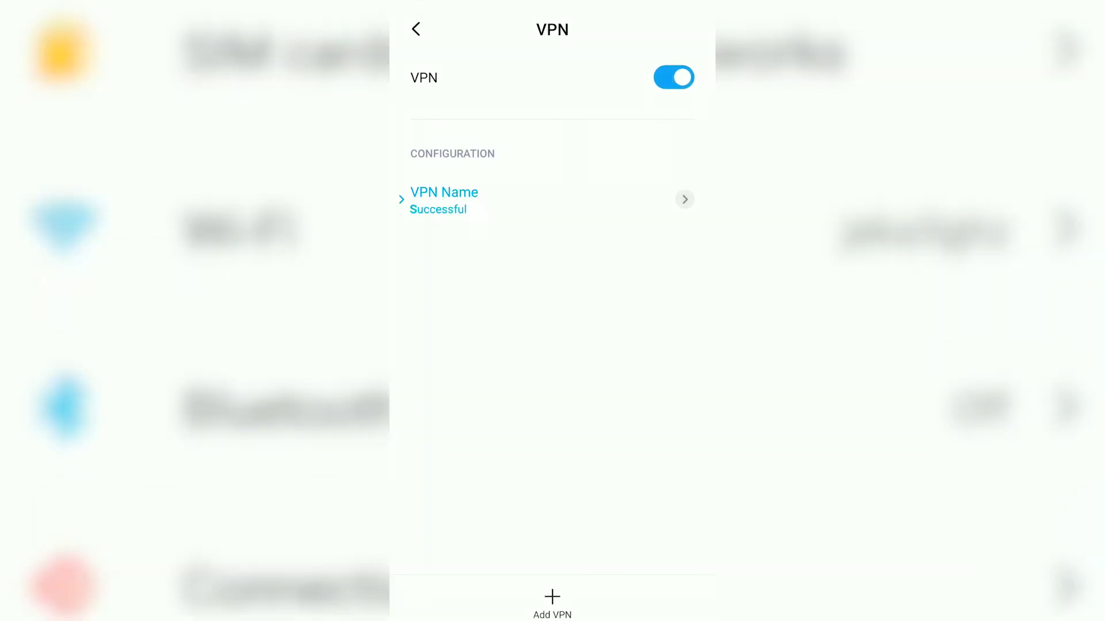